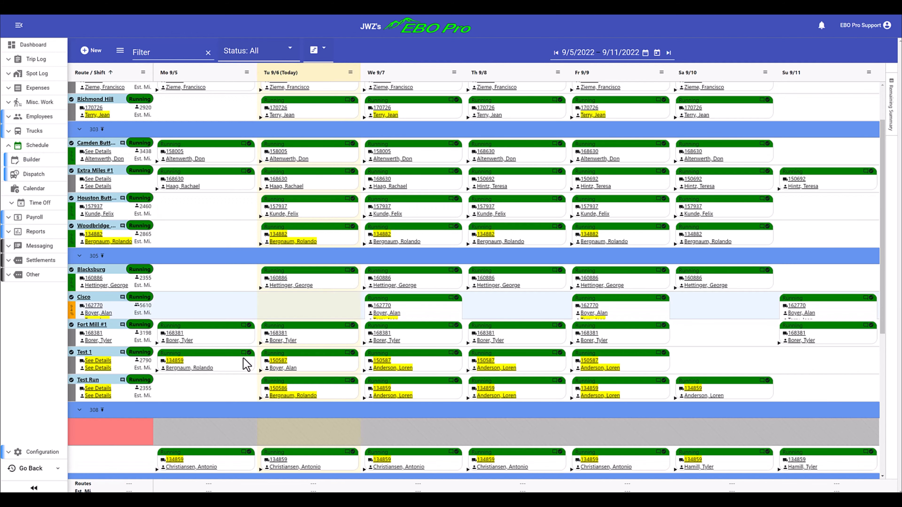
Step: Open the Tifton route under domicile 308 for editing
scroll(246, 364, "down", 5)
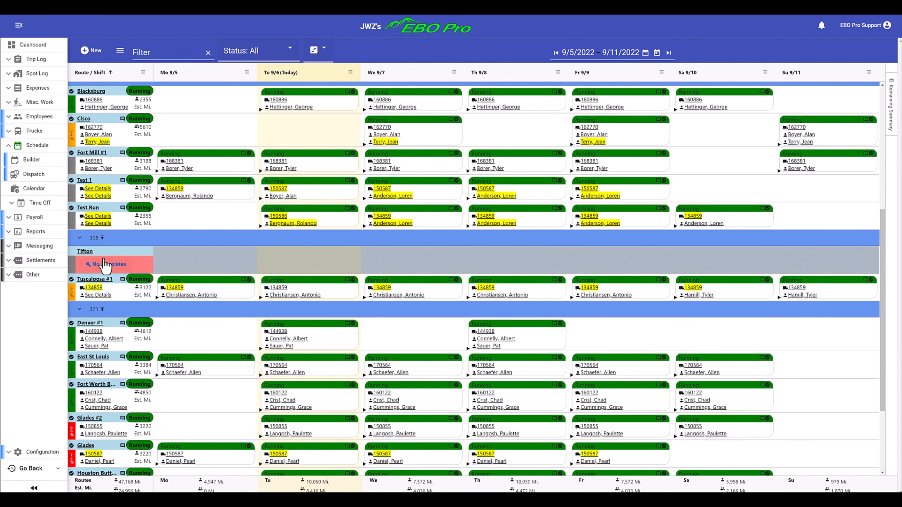
left_click(84, 258)
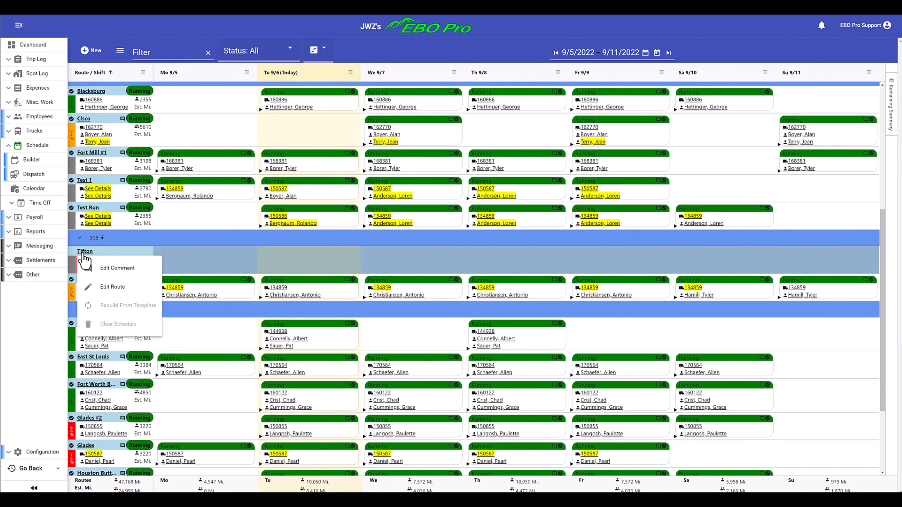
left_click(111, 290)
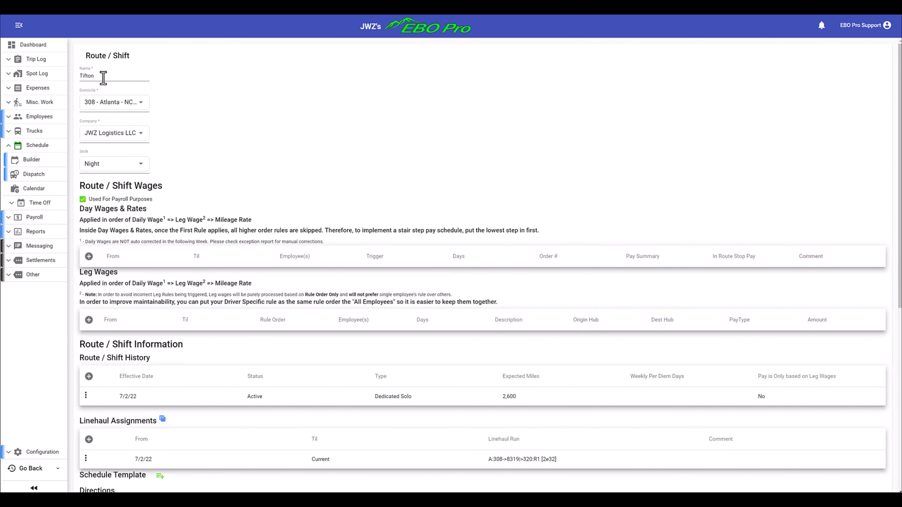
Step: Examine the route's name, domicile and available shift options
left_click(103, 77)
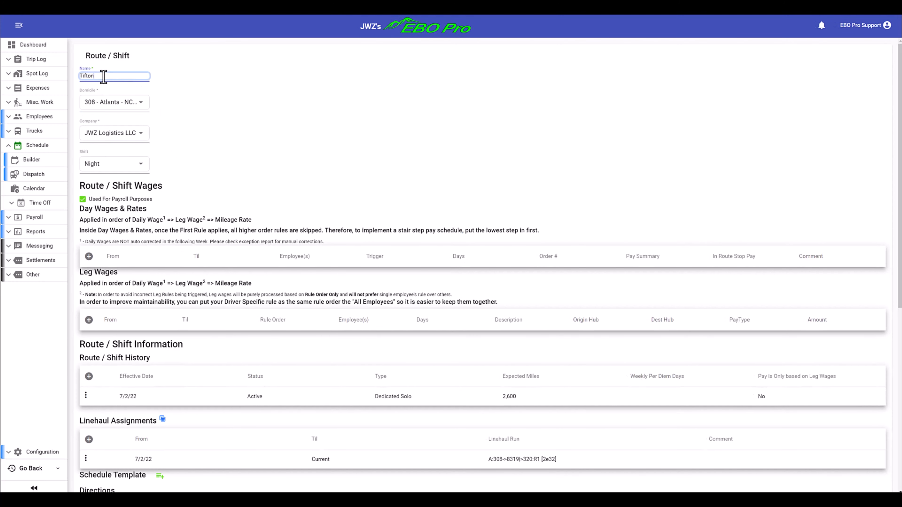
left_click(144, 105)
left_click(142, 103)
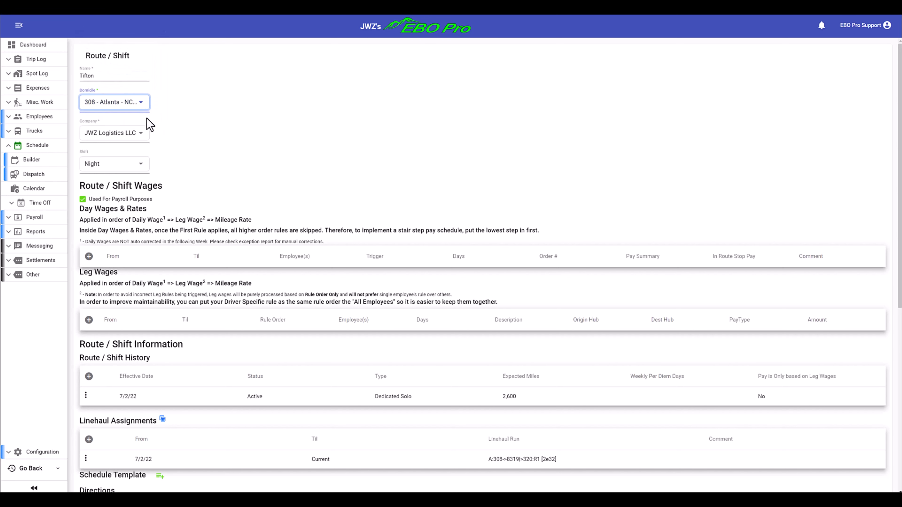
left_click(141, 170)
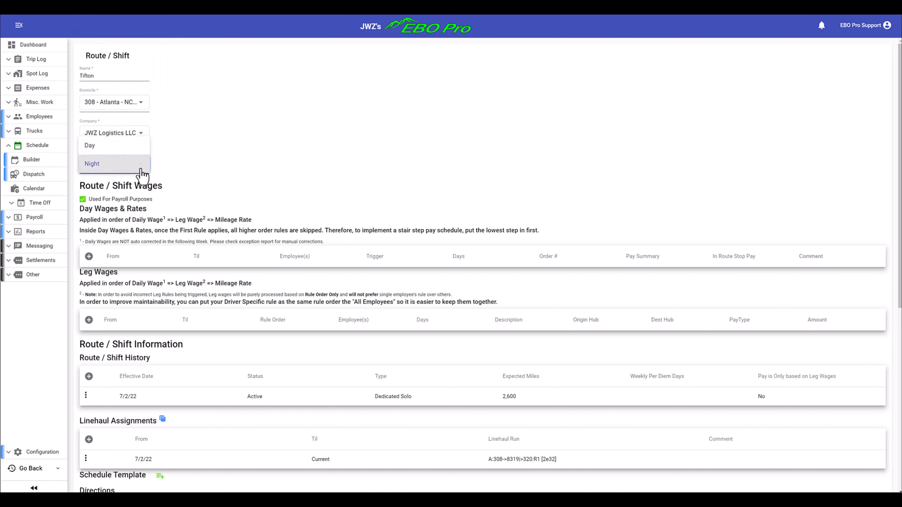
left_click(142, 170)
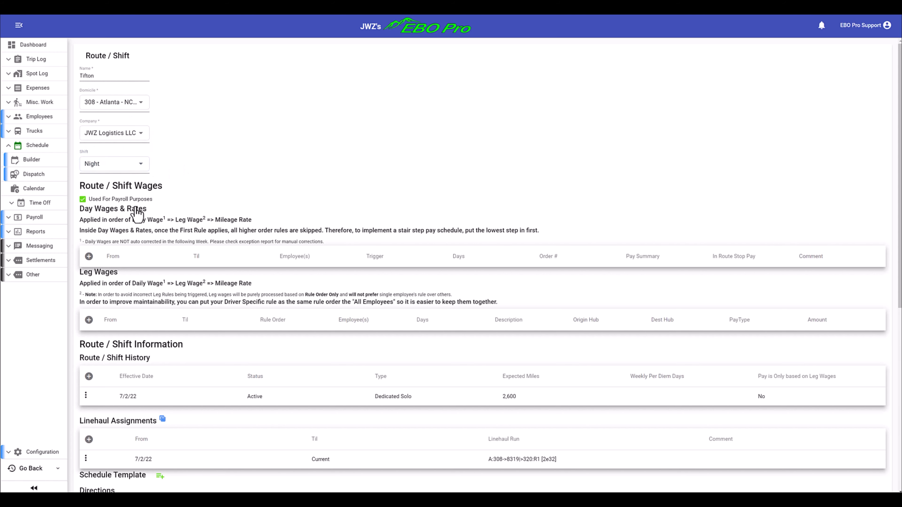
Step: Open the 7/2/22 linehaul assignment for editing, check its available linehaul runs and save it
scroll(134, 213, "down", 3)
scroll(127, 233, "down", 2)
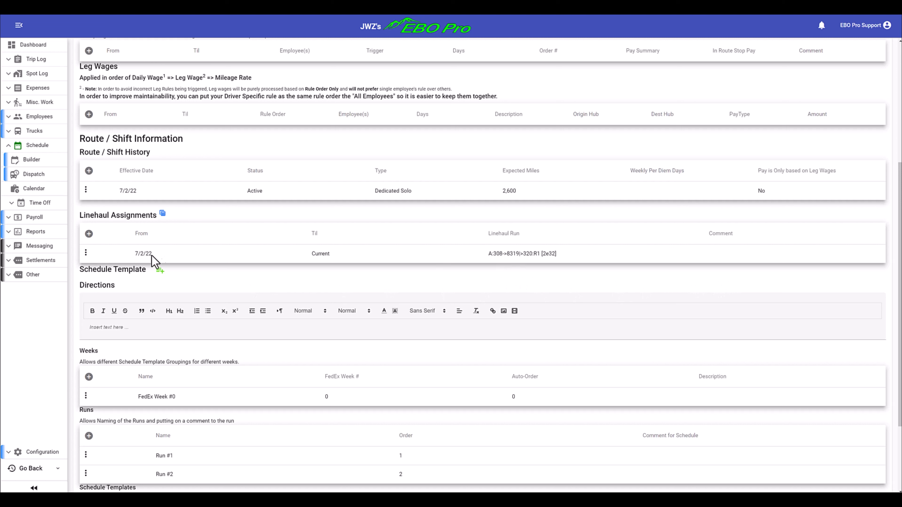
left_click(86, 253)
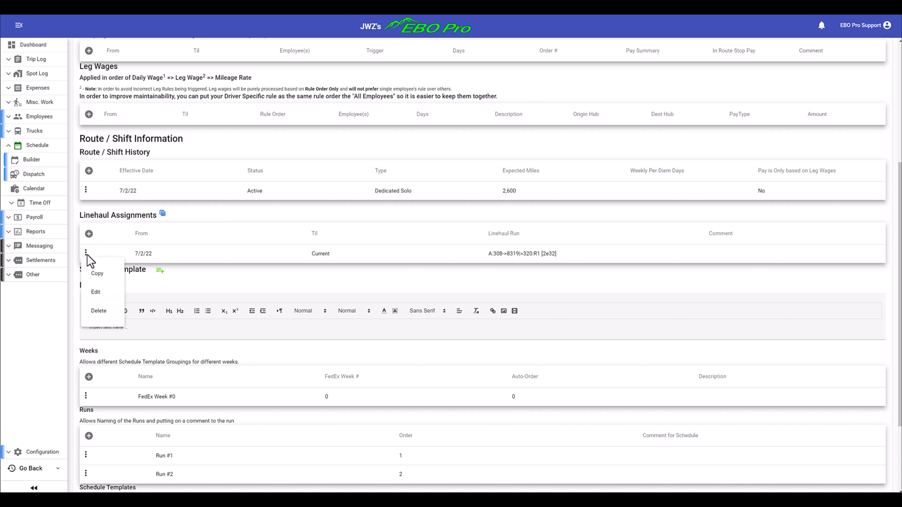
left_click(96, 292)
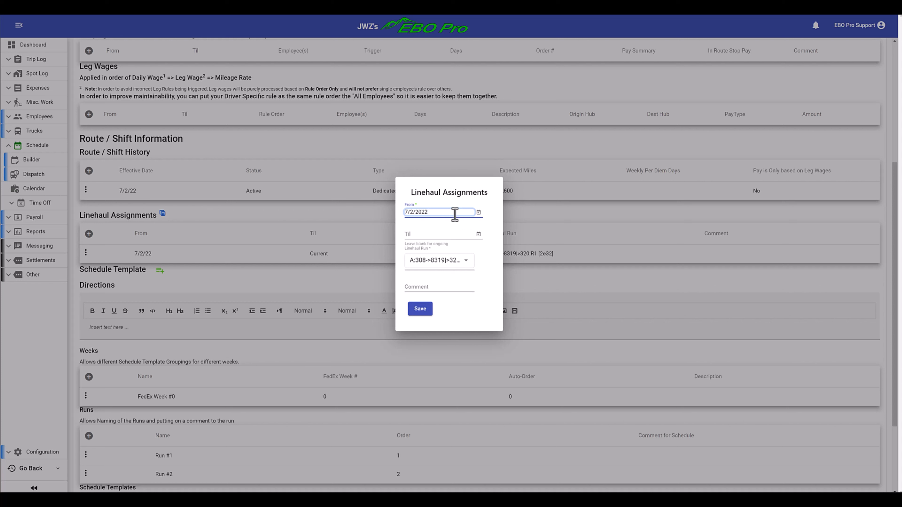
left_click(469, 265)
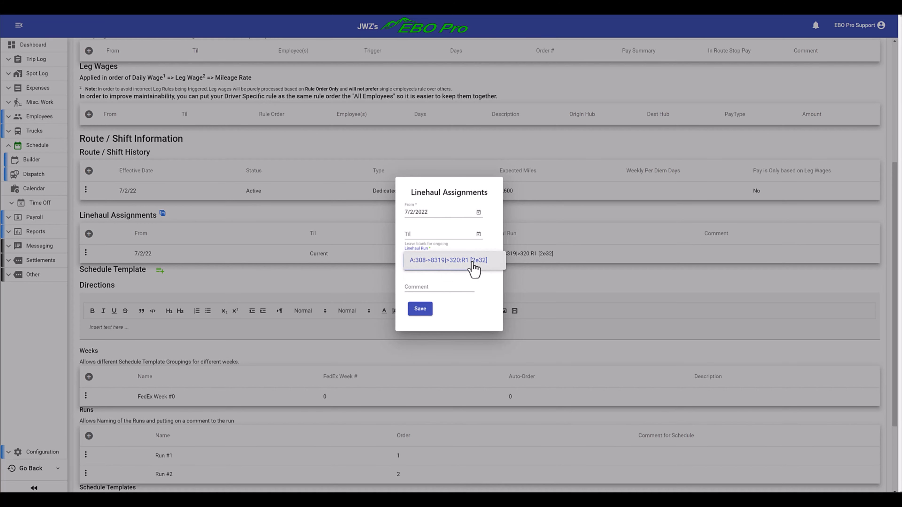
left_click(485, 288)
left_click(420, 309)
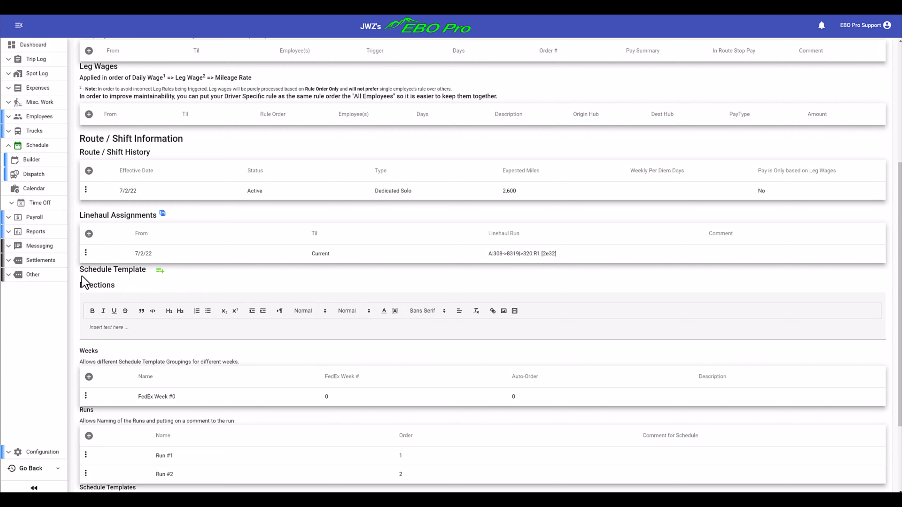
Step: Create the schedule template legs from all current linehaul runs and confirm the creation
scroll(177, 316, "down", 3)
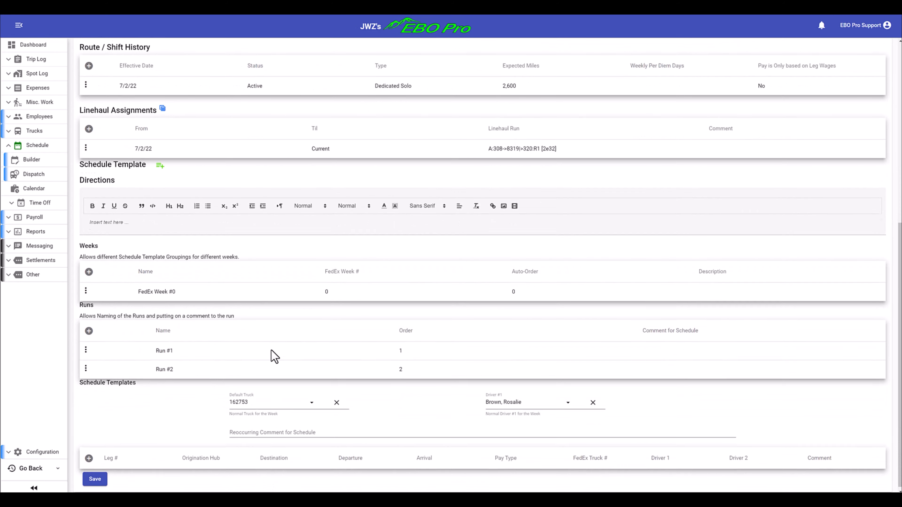
scroll(249, 334, "up", 5)
scroll(159, 355, "down", 5)
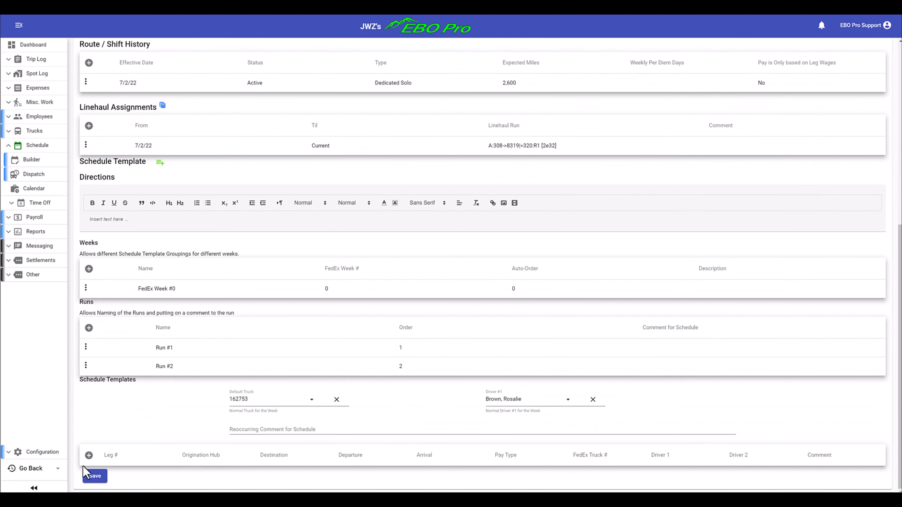
scroll(113, 383, "up", 6)
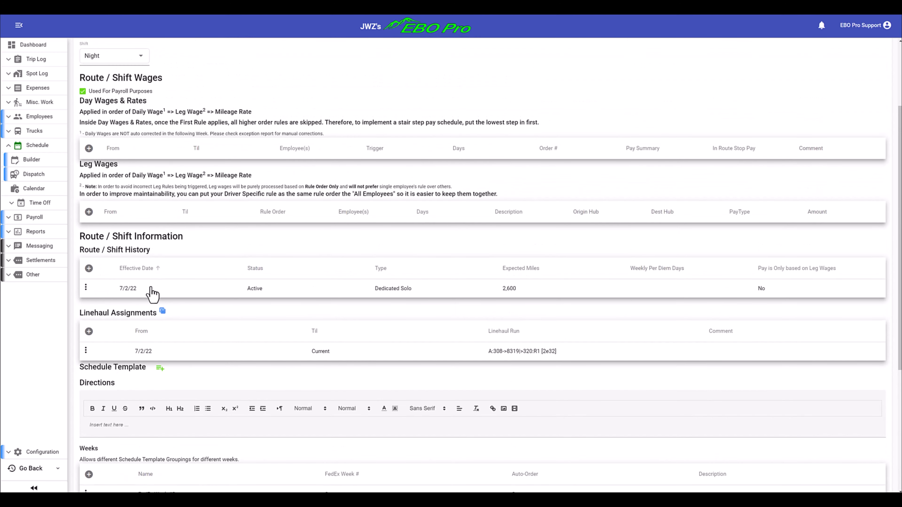
scroll(155, 318, "down", 2)
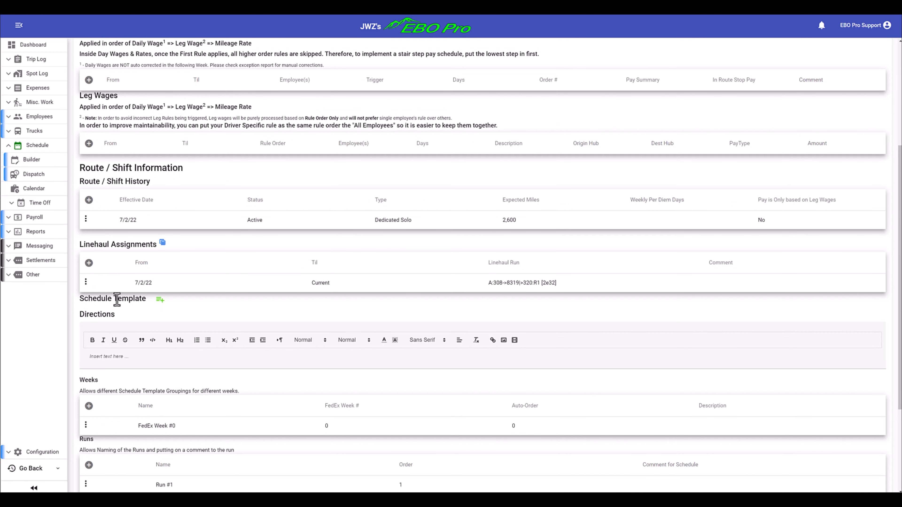
left_click(159, 302)
left_click(524, 281)
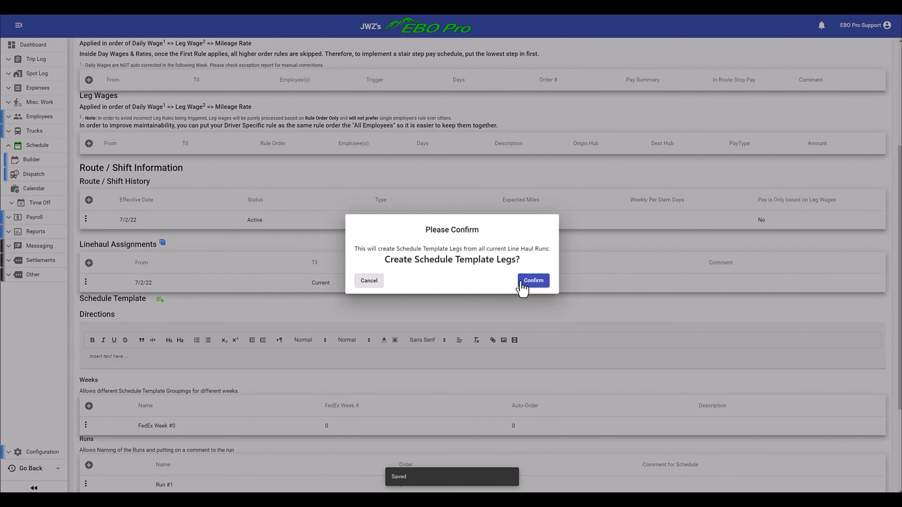
left_click(528, 282)
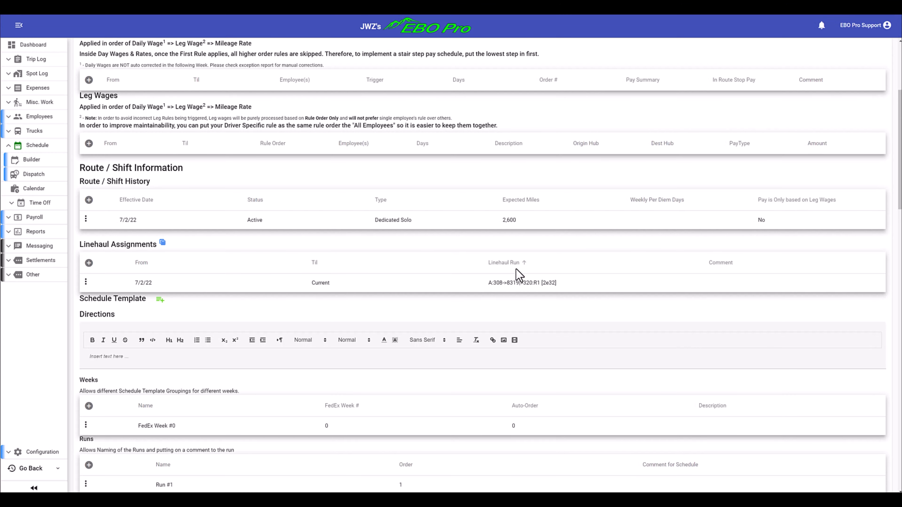
Step: Delete Run #2 from Monday of FedEx Week #0 in the schedule template
scroll(521, 287, "down", 5)
scroll(535, 310, "down", 5)
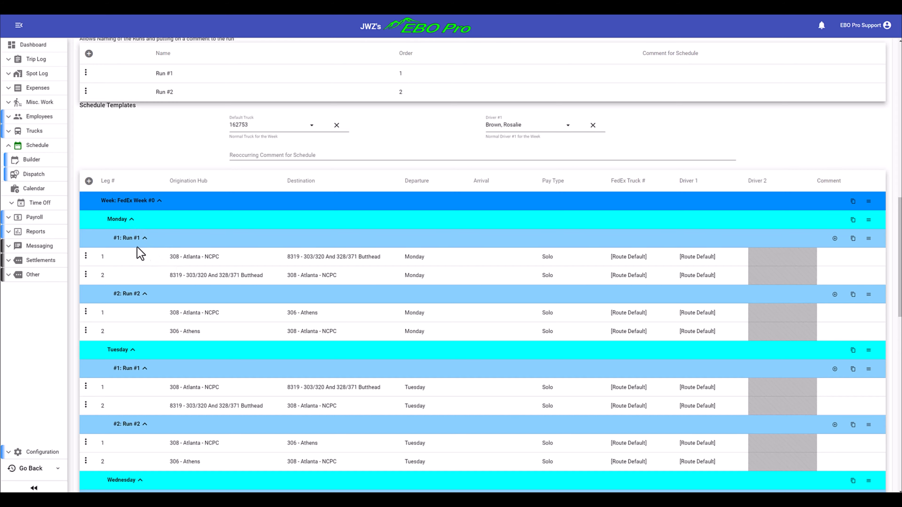
scroll(188, 343, "down", 15)
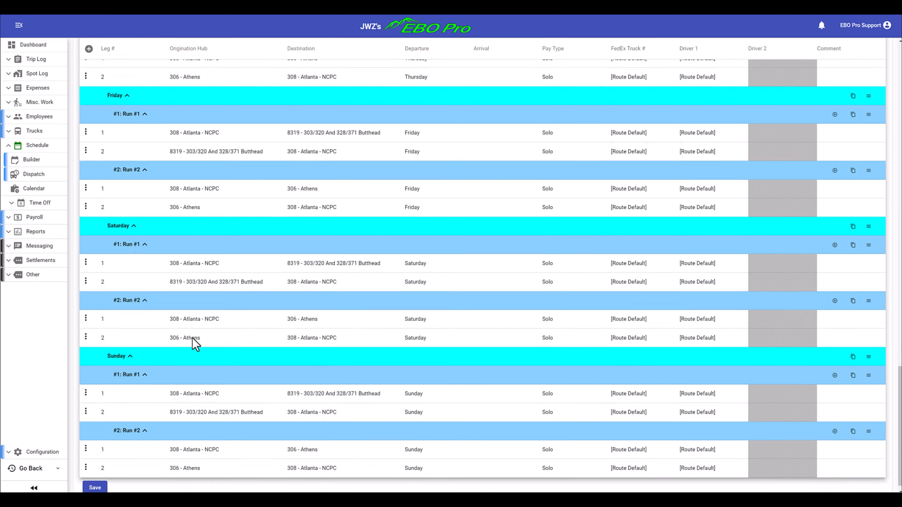
scroll(199, 345, "up", 15)
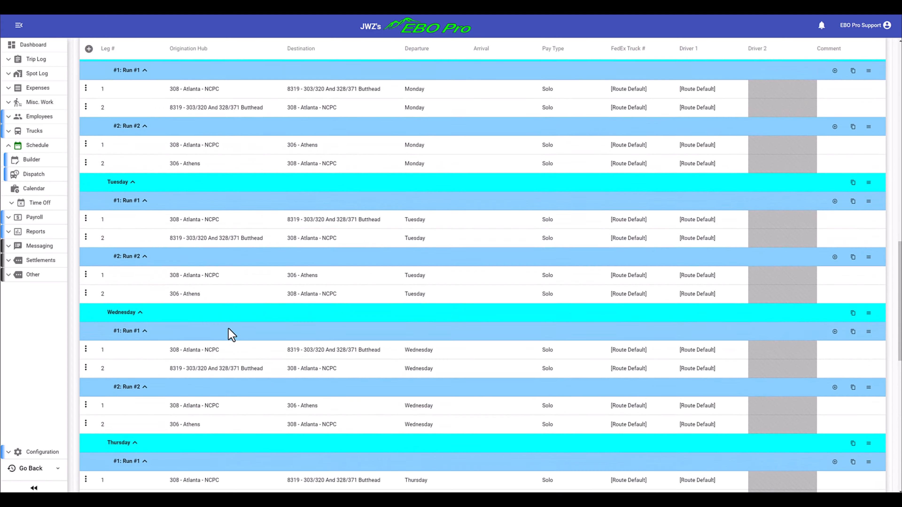
scroll(231, 329, "up", 2)
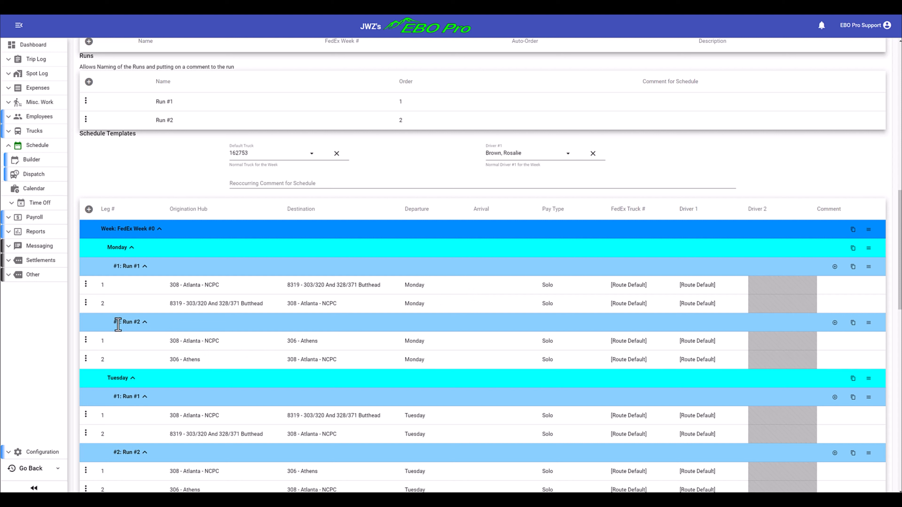
left_click(868, 324)
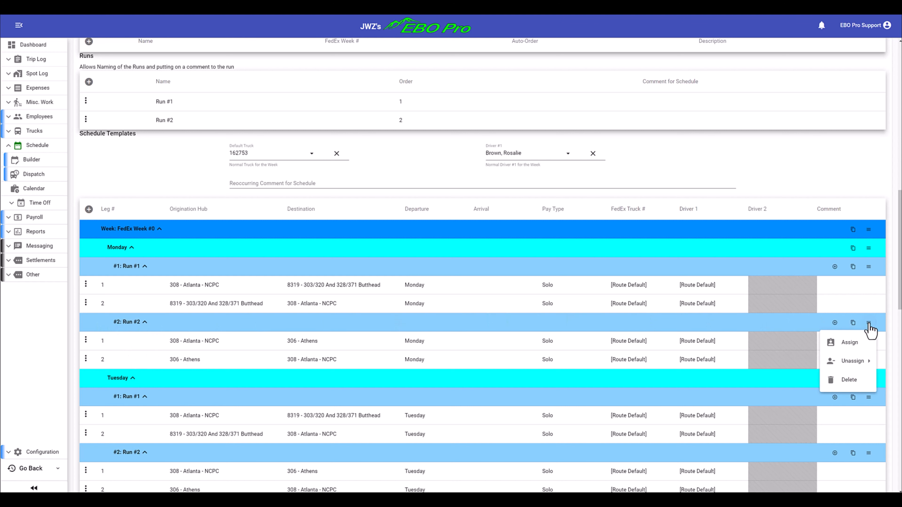
left_click(851, 381)
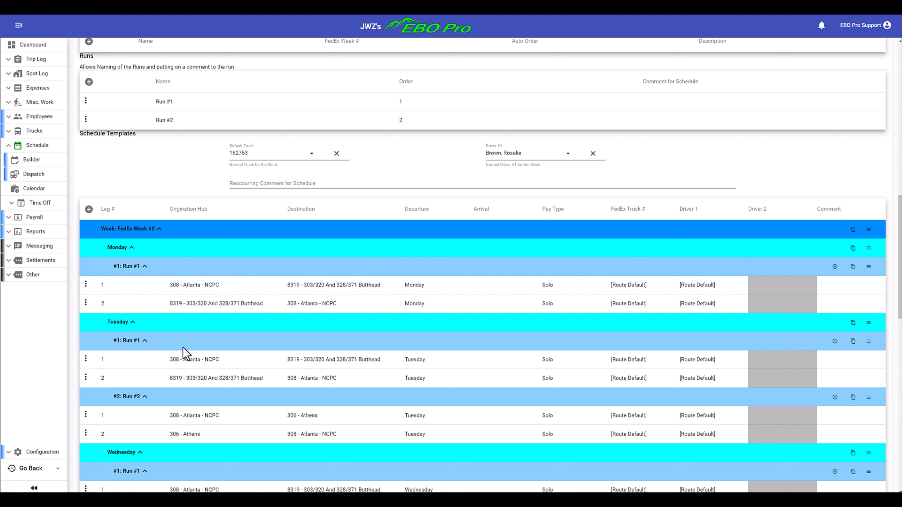
Step: Delete the Tuesday, Wednesday, Thursday, Friday, Saturday and Sunday groups from FedEx Week #0 in the schedule template
left_click(868, 323)
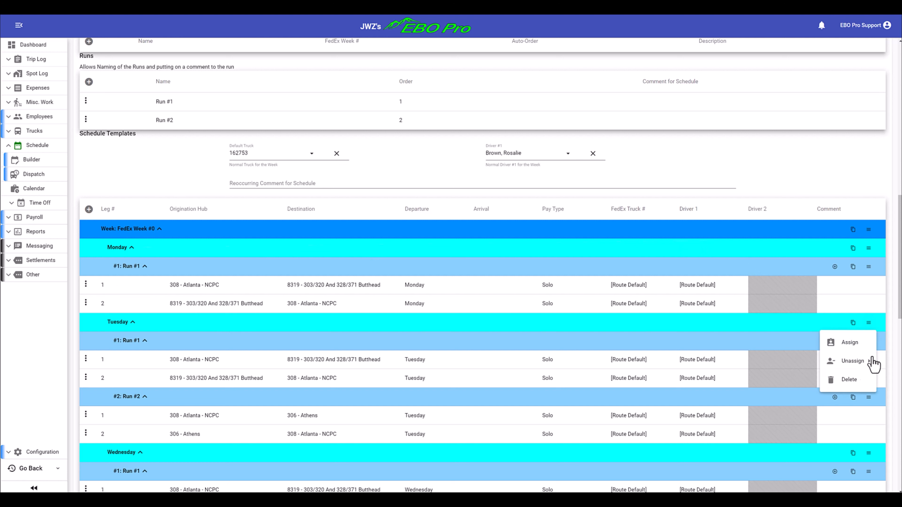
left_click(852, 379)
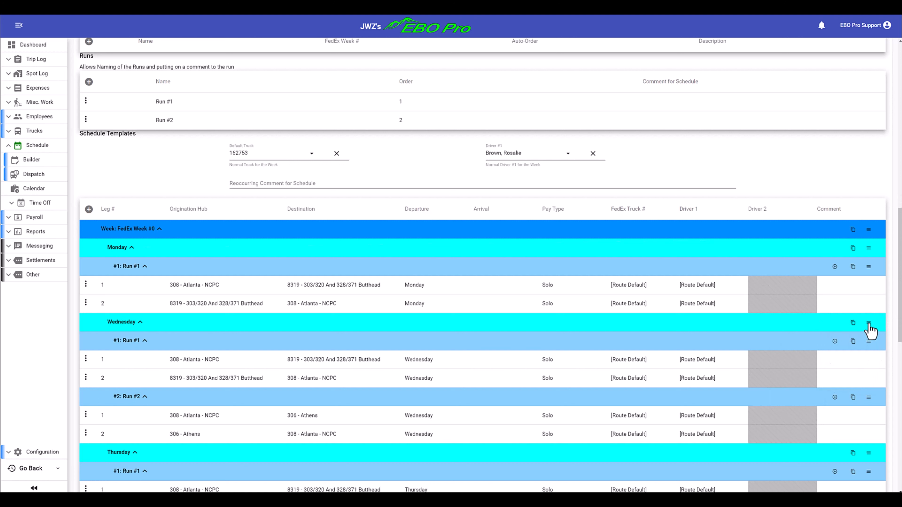
left_click(869, 324)
left_click(859, 379)
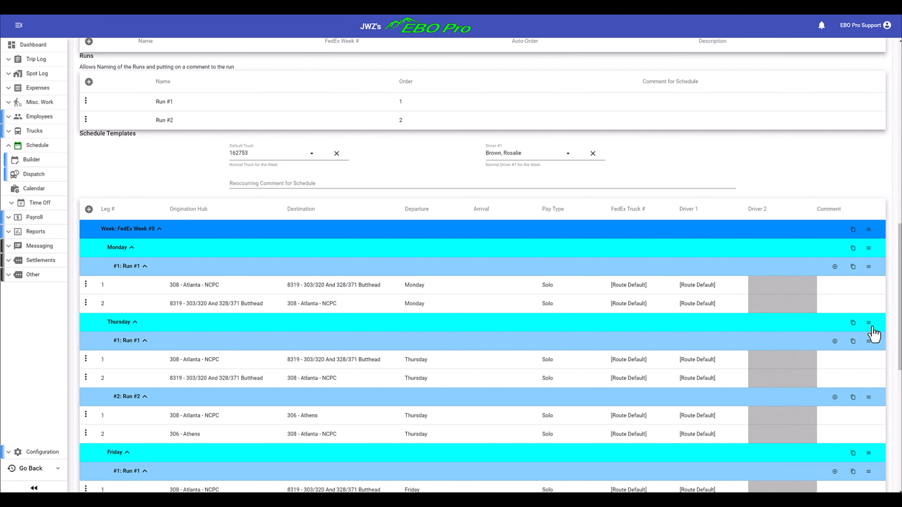
left_click(869, 324)
left_click(865, 379)
left_click(869, 323)
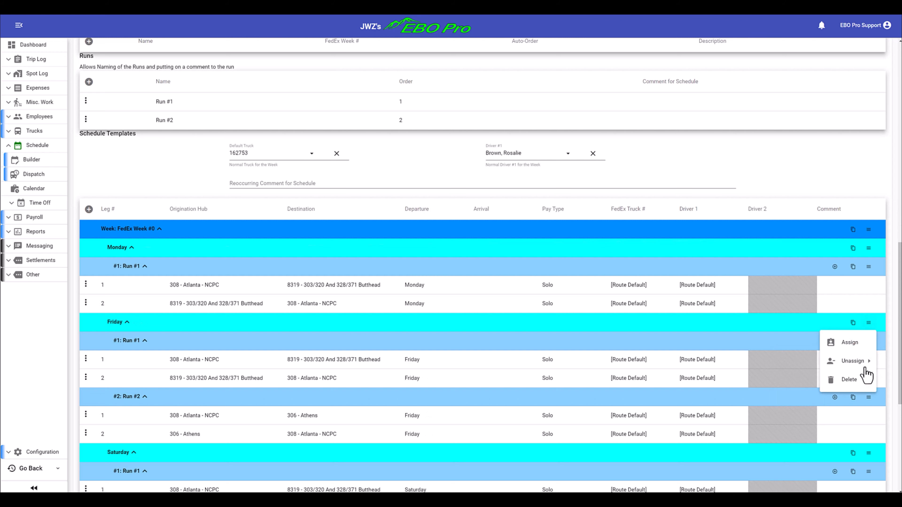
left_click(863, 379)
left_click(868, 322)
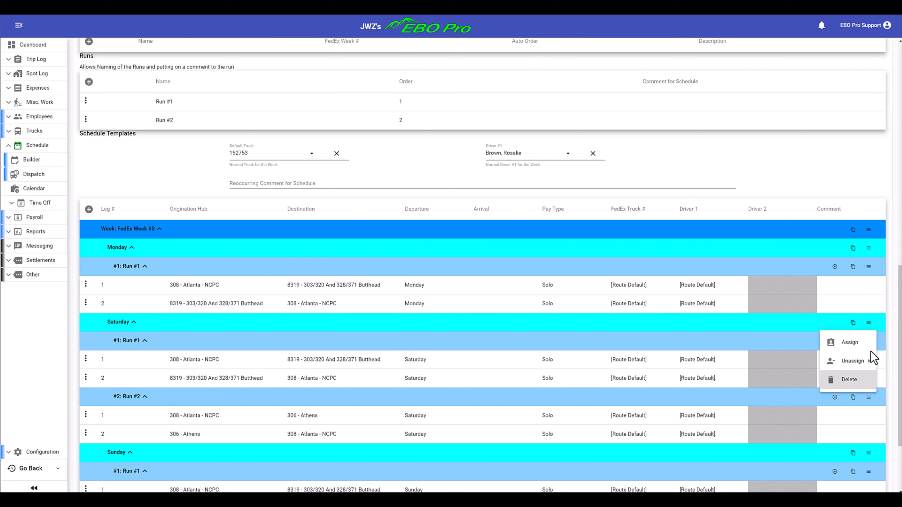
left_click(859, 379)
left_click(868, 345)
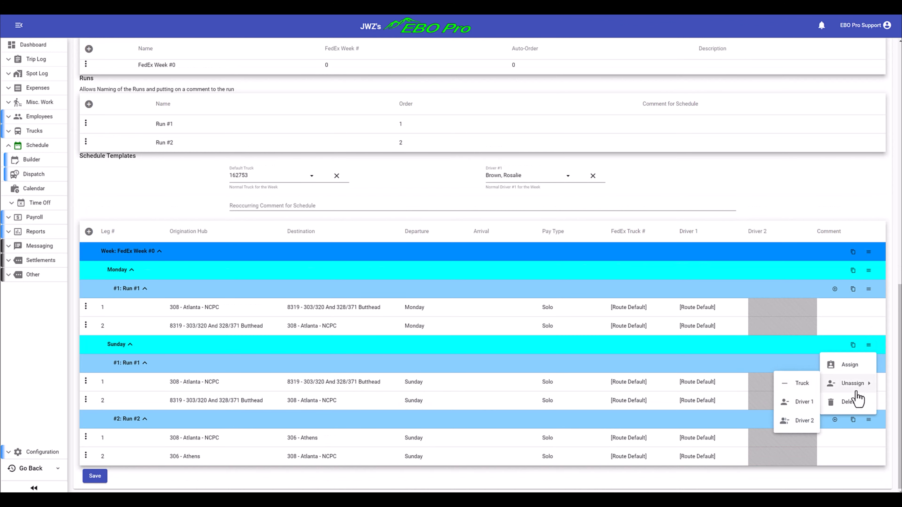
left_click(859, 404)
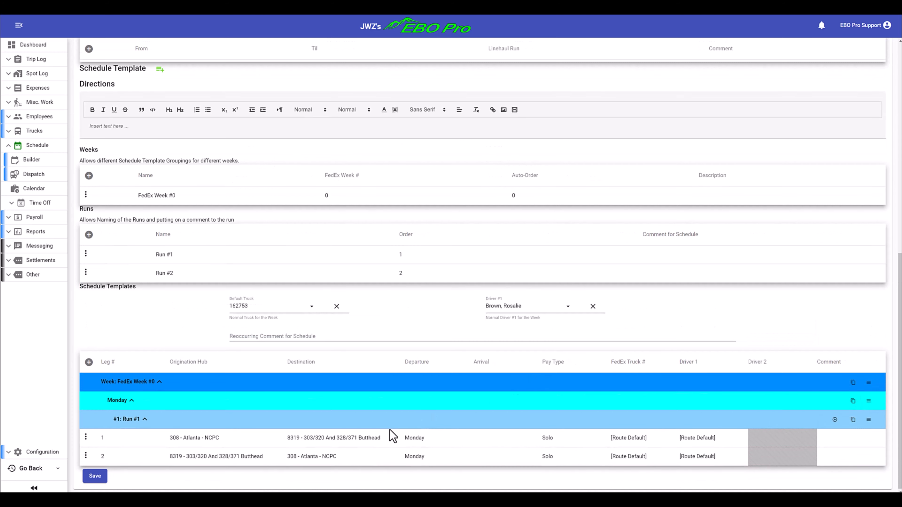
Step: Copy Monday's routes to Tuesday, Wednesday, Thursday, Friday, Saturday and Sunday, and save the copy
left_click(854, 402)
left_click(412, 251)
left_click(433, 252)
left_click(453, 252)
left_click(472, 252)
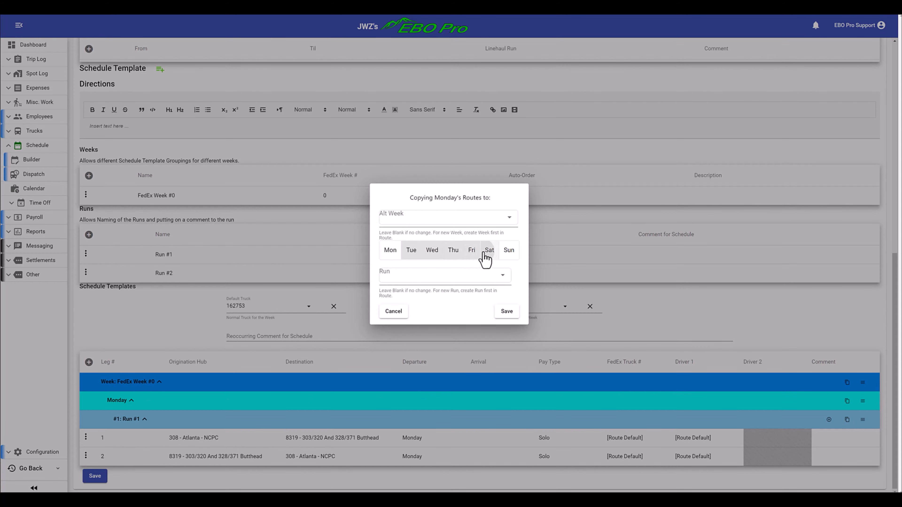
left_click(489, 252)
left_click(508, 251)
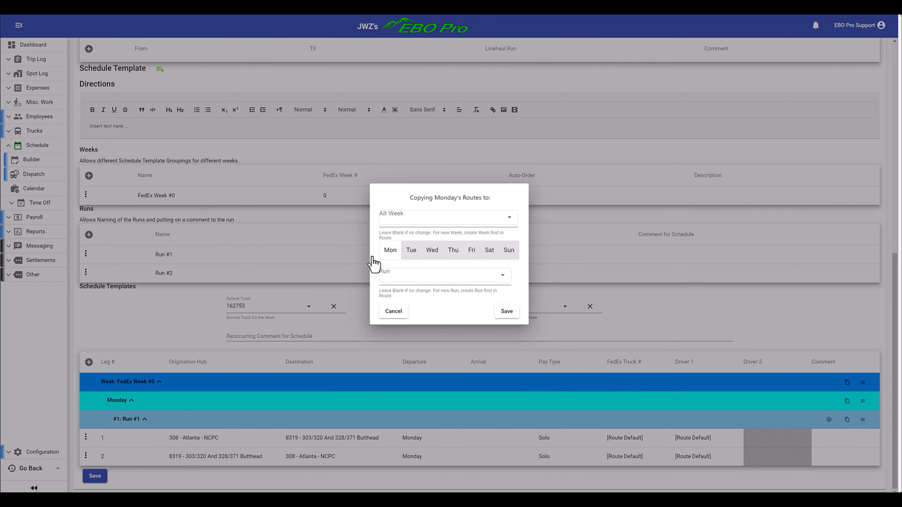
left_click(505, 312)
scroll(499, 306, "down", 5)
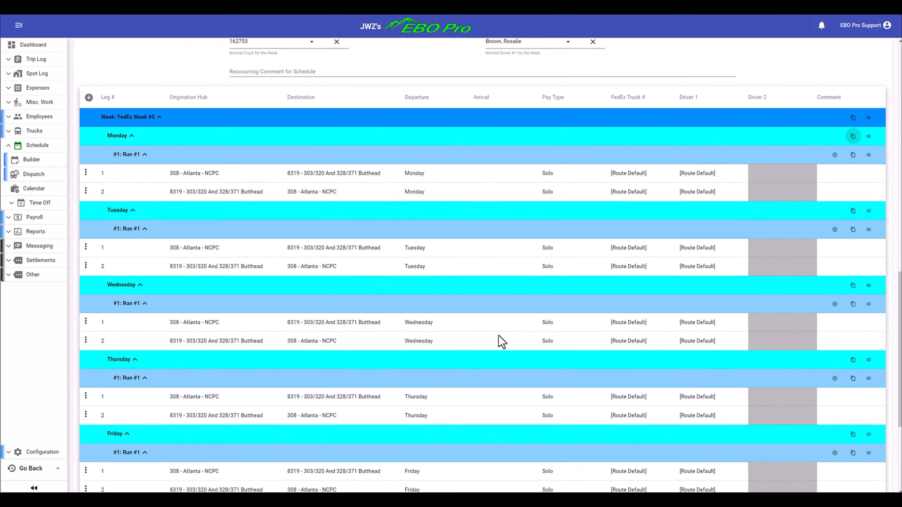
scroll(502, 343, "down", 5)
scroll(512, 353, "up", 15)
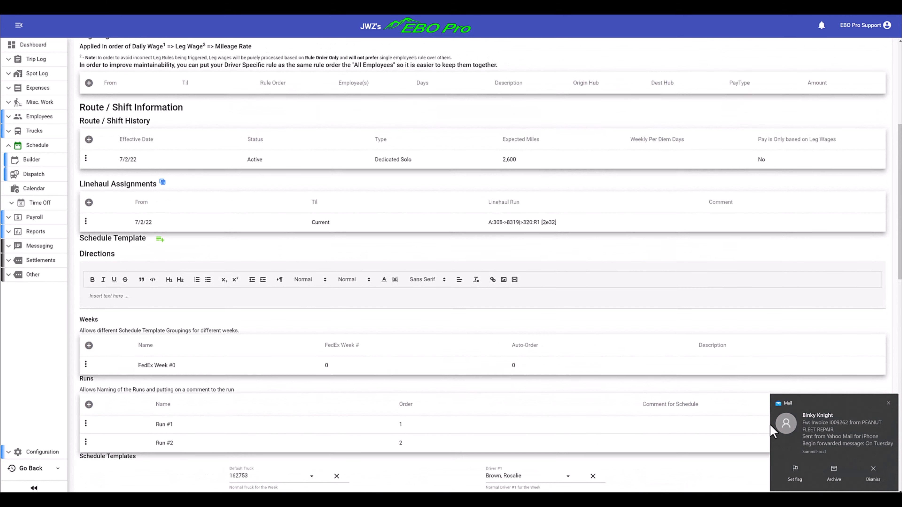
Step: Check the Monday to Sunday legs of the Tifton route's schedule template and save the route
left_click(889, 403)
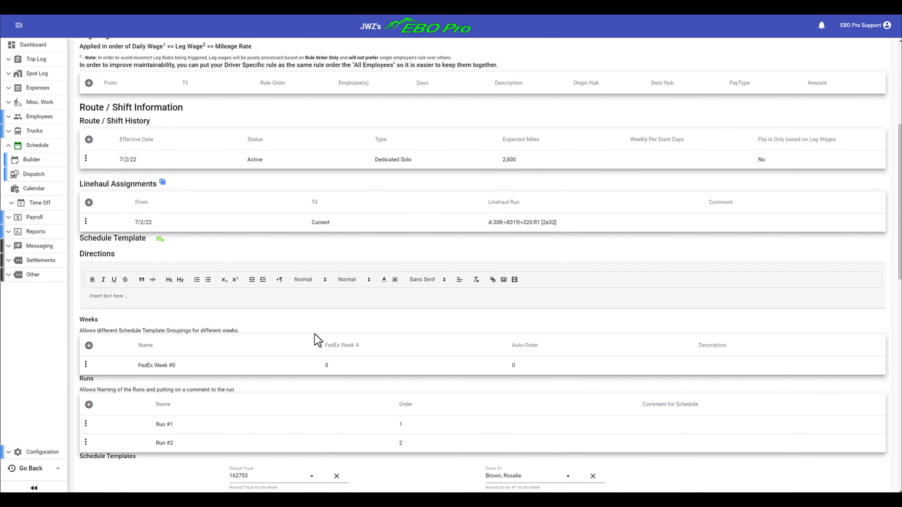
scroll(304, 332, "down", 10)
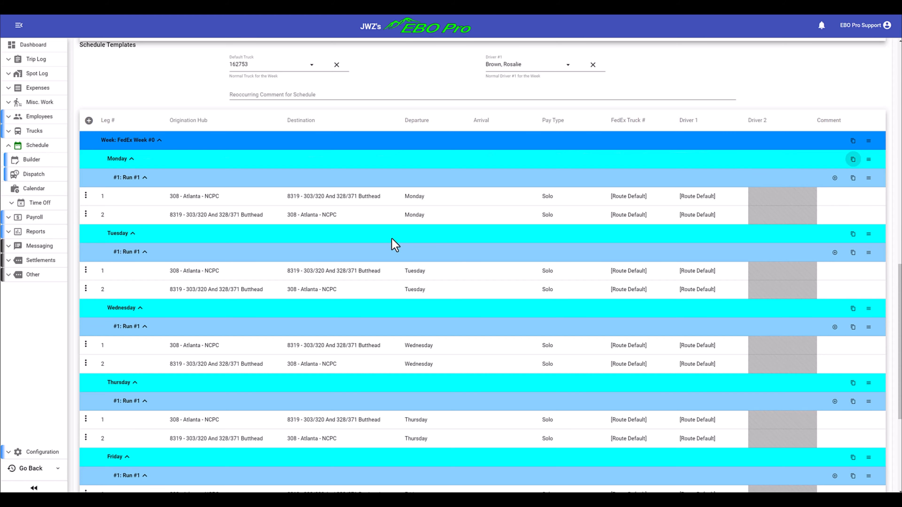
scroll(443, 286, "up", 15)
scroll(447, 290, "down", 12)
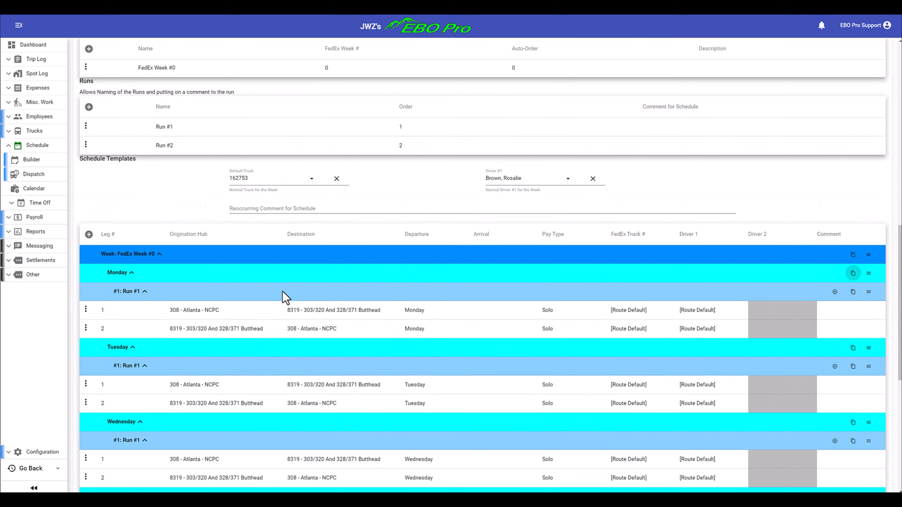
scroll(288, 298, "up", 10)
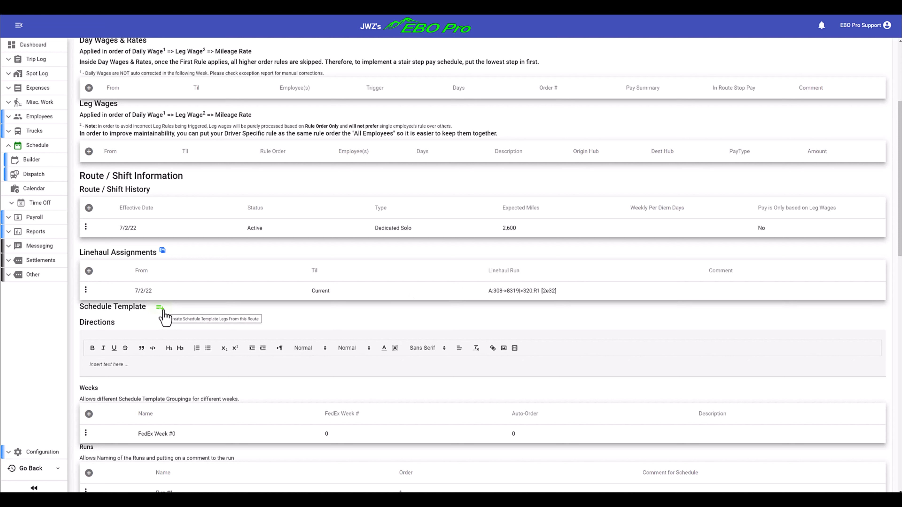
scroll(341, 304, "down", 15)
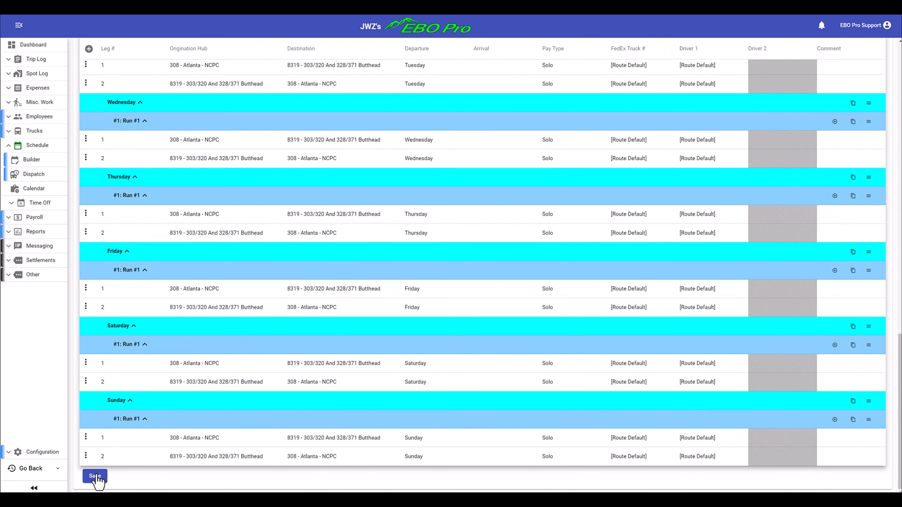
left_click(96, 477)
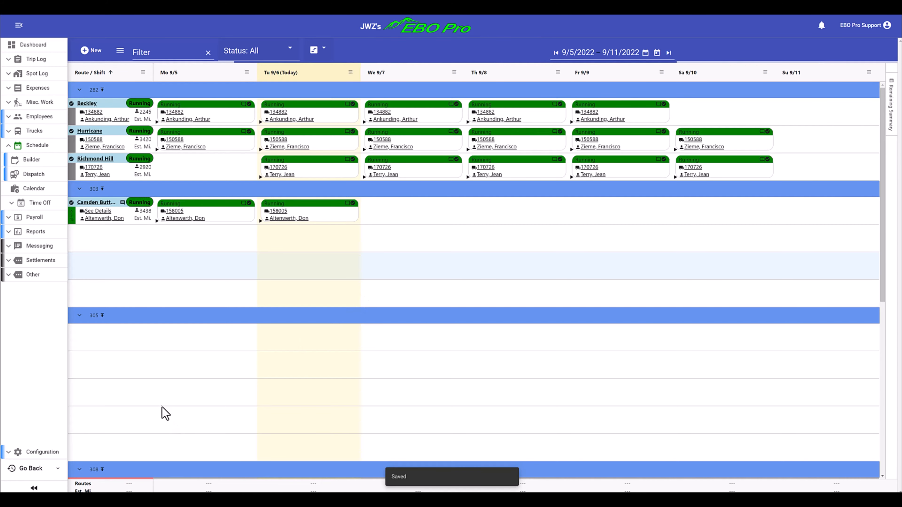
Step: Locate the Tifton route under hub 308 in the 9/5/2022 – 9/11/2022 schedule and look through the available schedule actions
scroll(165, 410, "down", 1)
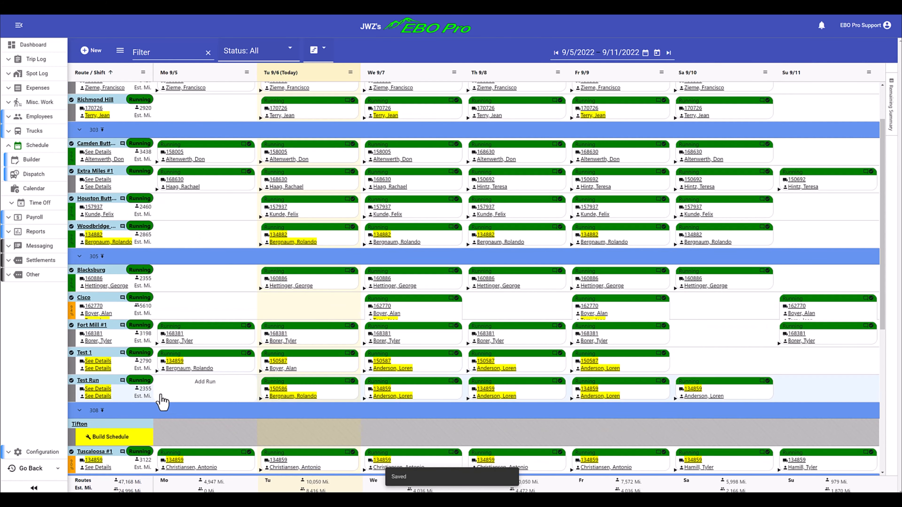
scroll(162, 400, "down", 2)
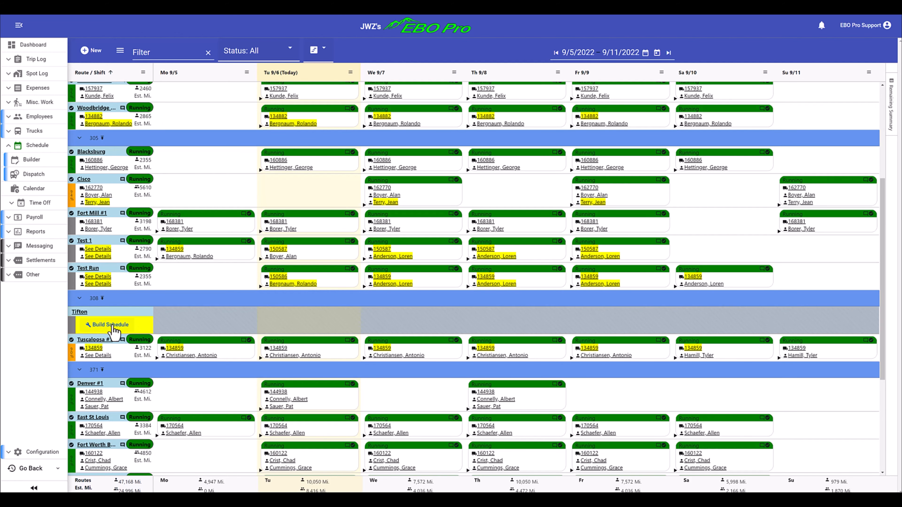
left_click(119, 51)
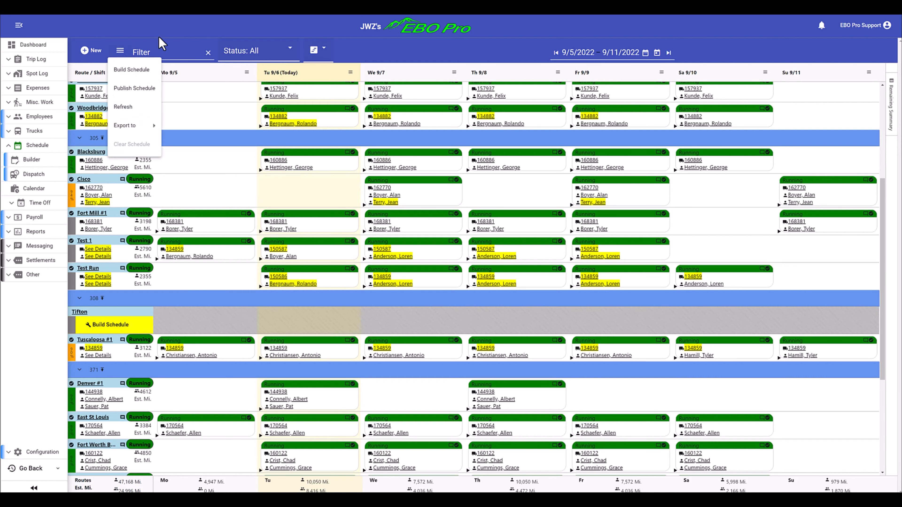
left_click(161, 44)
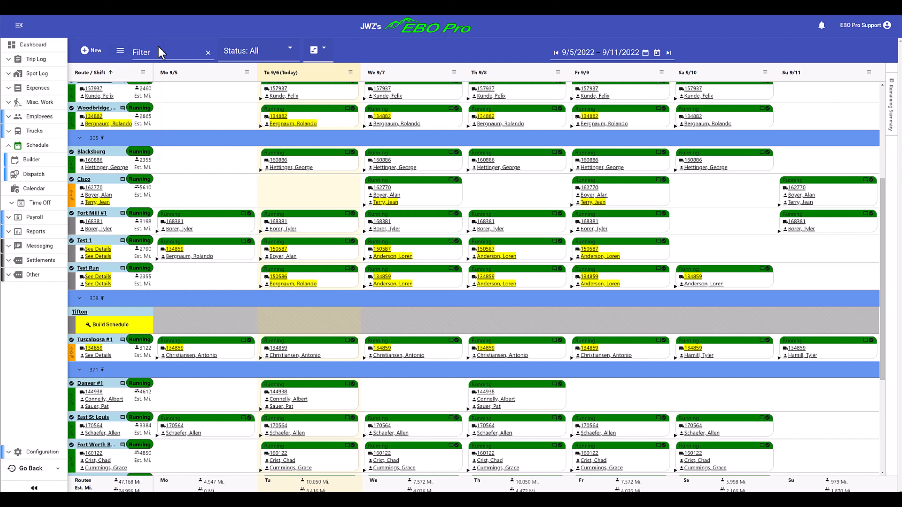